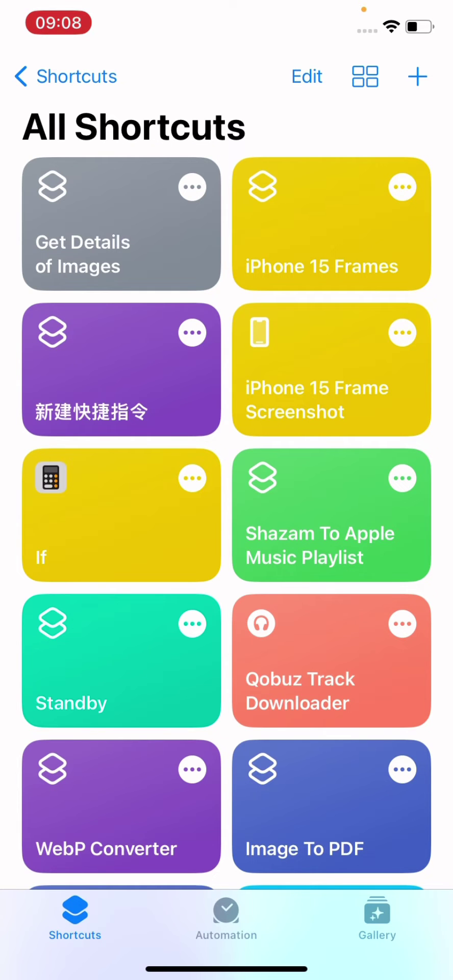
Step: Open the iPhone 15 Frame Screenshot shortcut and run it to reach its colour menu
{"action": "left_click", "coordinate": [403, 333]}
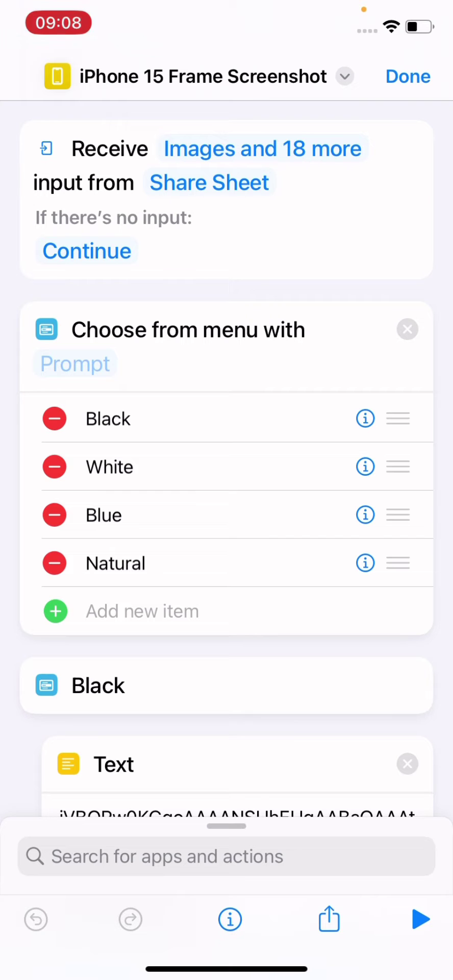
{"action": "left_click", "coordinate": [421, 919]}
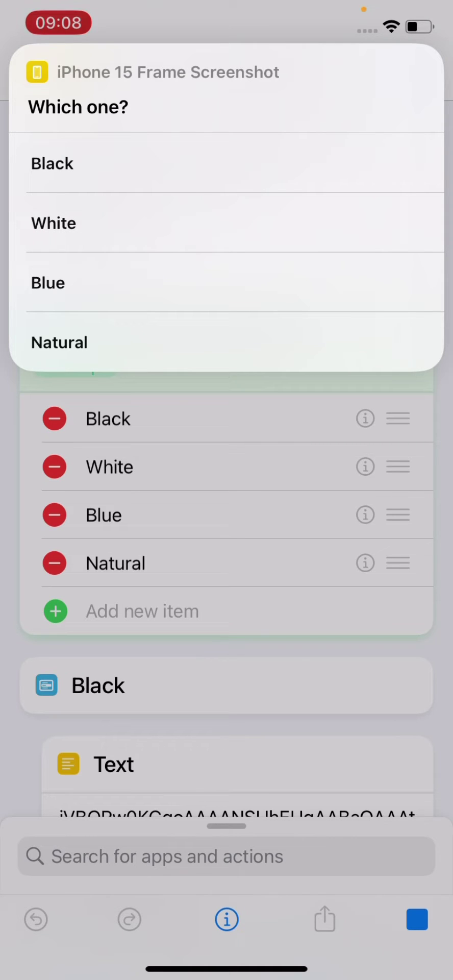
Step: Choose the Natural frame, add the home-screen screenshot, and scroll through the shortcut's actions
{"action": "left_click", "coordinate": [153, 342]}
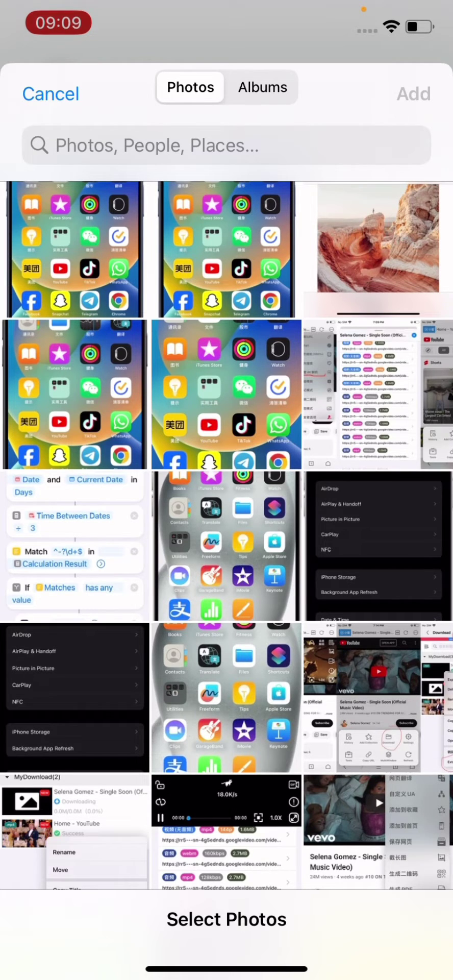
{"action": "left_click", "coordinate": [227, 394]}
{"action": "left_click", "coordinate": [414, 94]}
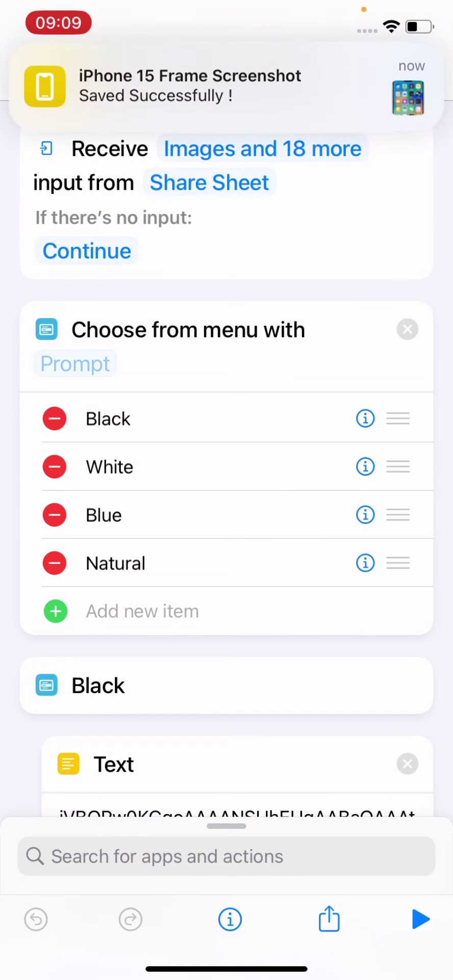
{"action": "scroll", "coordinate": [227, 459], "scroll_direction": "down", "scroll_amount": 20}
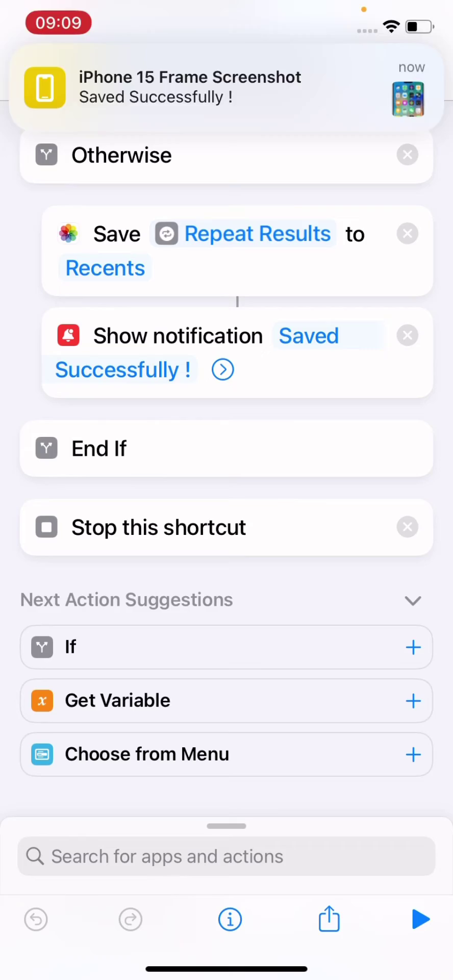
Step: Go home, launch Photos and open the framed home-screen screenshot in Recents
{"action": "left_click_drag", "start_coordinate": [226, 967], "coordinate": [226, 562]}
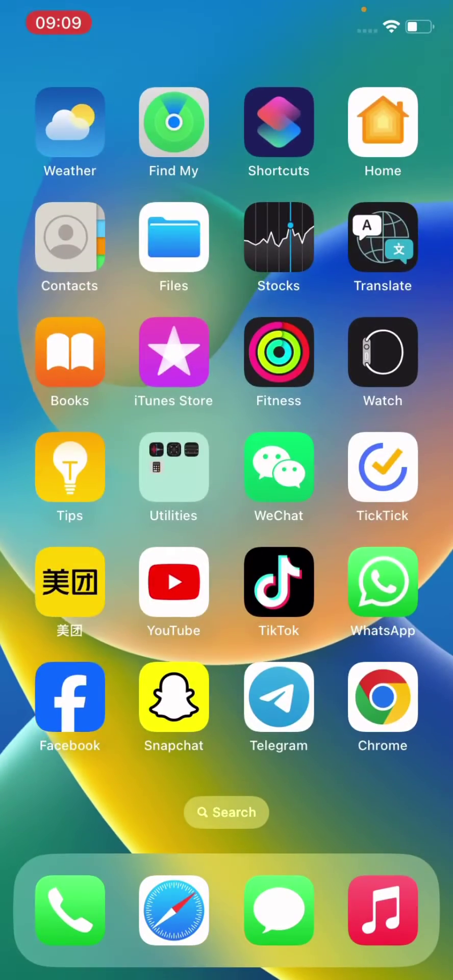
{"action": "left_click_drag", "start_coordinate": [102, 511], "coordinate": [357, 511]}
{"action": "left_click", "coordinate": [259, 352]}
{"action": "left_click", "coordinate": [20, 77]}
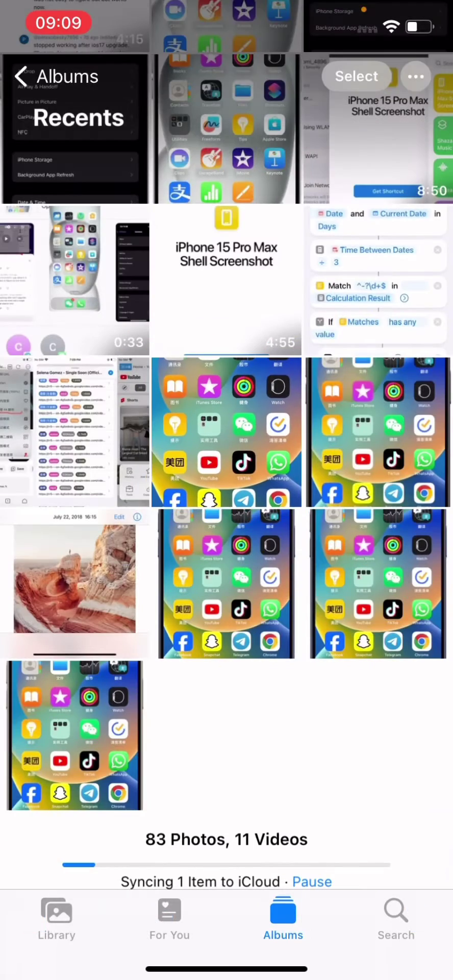
{"action": "left_click", "coordinate": [77, 735]}
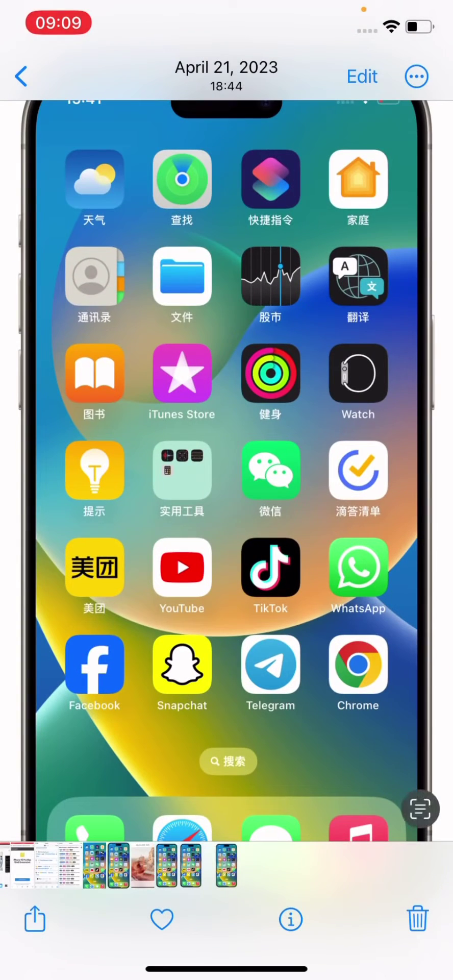
Step: View the framed screenshot full screen, return to Recents, and bring up the app switcher
{"action": "left_click", "coordinate": [227, 490]}
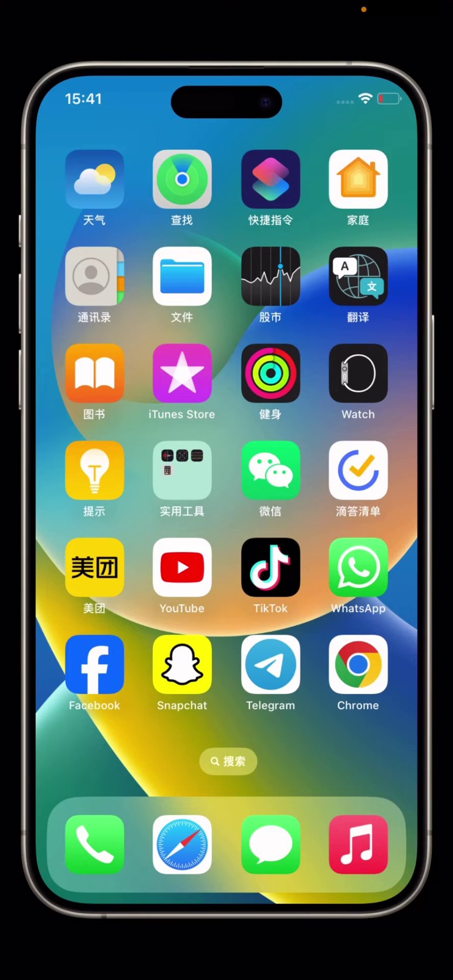
{"action": "left_click", "coordinate": [227, 490]}
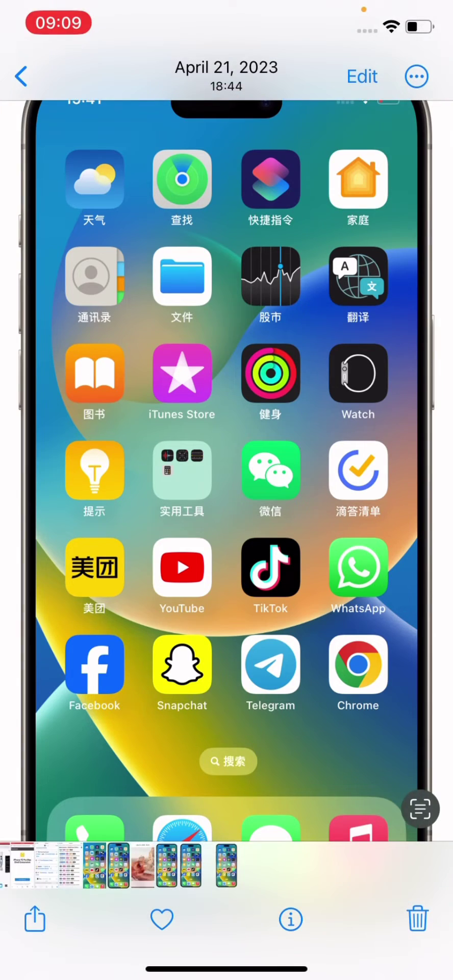
{"action": "left_click", "coordinate": [20, 75]}
{"action": "left_click_drag", "start_coordinate": [226, 968], "coordinate": [227, 664]}
Step: Return to Shortcuts, scroll through the iPhone 15 Frame Screenshot actions, and close the editor
{"action": "left_click", "coordinate": [235, 511]}
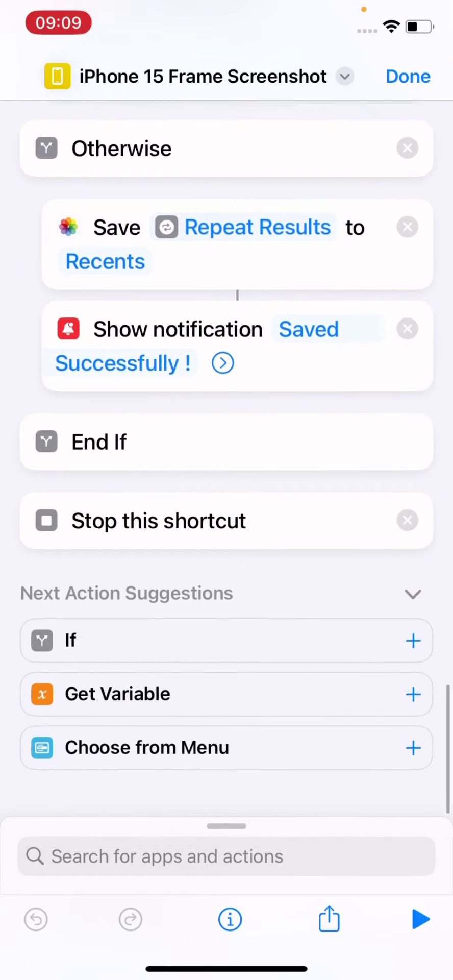
{"action": "scroll", "coordinate": [227, 459], "scroll_direction": "up", "scroll_amount": 8}
{"action": "scroll", "coordinate": [227, 459], "scroll_direction": "up", "scroll_amount": 3}
{"action": "scroll", "coordinate": [226, 459], "scroll_direction": "up", "scroll_amount": 5}
{"action": "scroll", "coordinate": [227, 460], "scroll_direction": "down", "scroll_amount": 1}
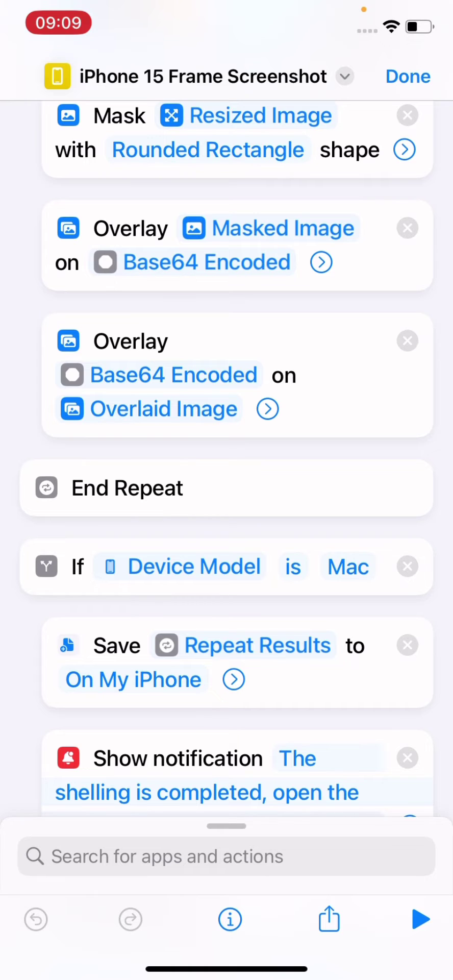
{"action": "scroll", "coordinate": [227, 459], "scroll_direction": "down", "scroll_amount": 2}
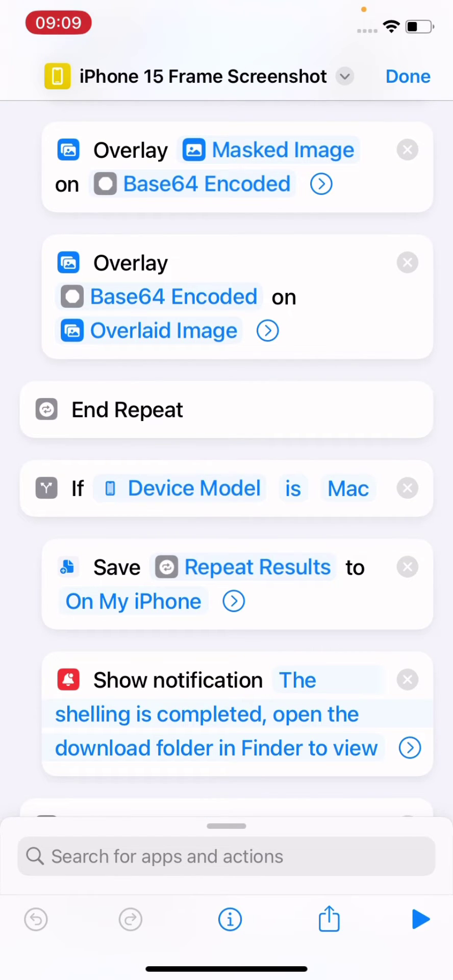
{"action": "scroll", "coordinate": [227, 459], "scroll_direction": "down", "scroll_amount": 2}
{"action": "scroll", "coordinate": [226, 459], "scroll_direction": "up", "scroll_amount": 15}
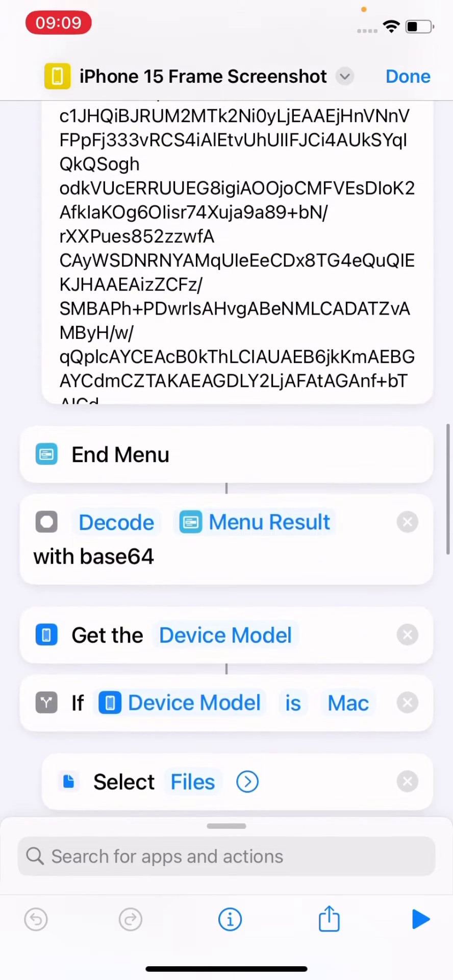
{"action": "left_click", "coordinate": [409, 76]}
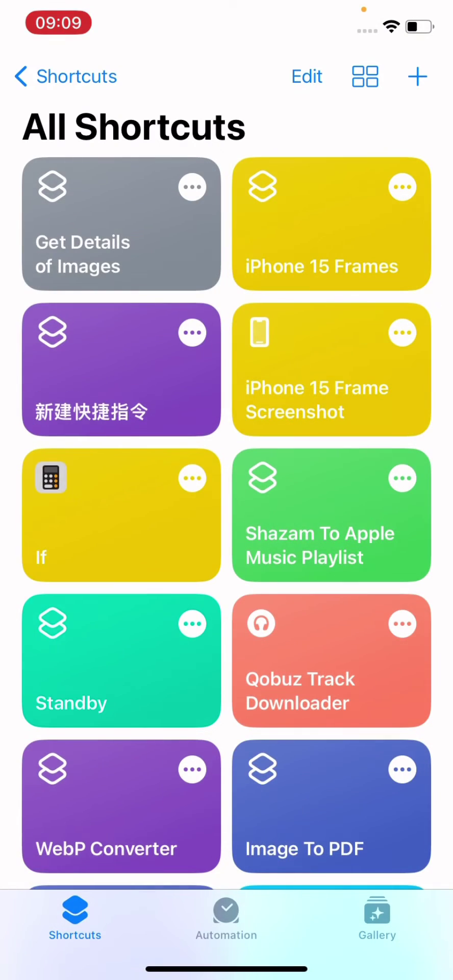
Step: Reopen the shortcut, scroll through its colour Text/image blocks, and close it with Done
{"action": "left_click", "coordinate": [403, 332]}
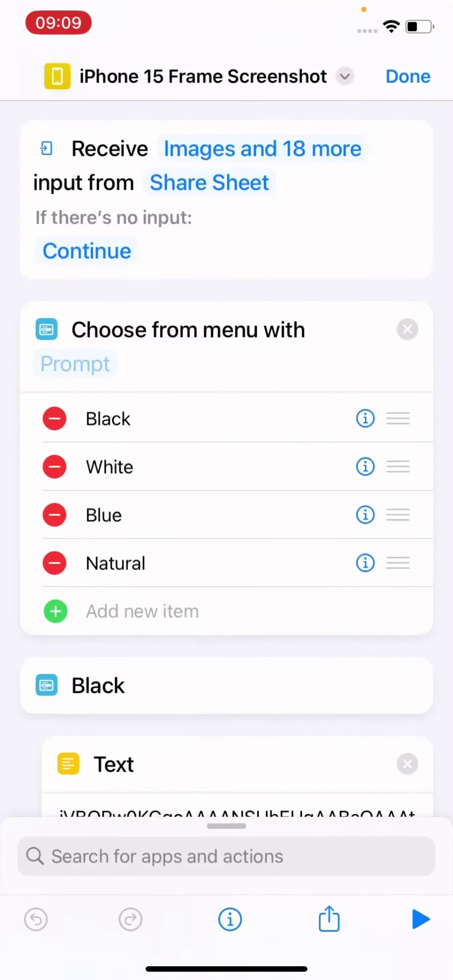
{"action": "scroll", "coordinate": [227, 459], "scroll_direction": "down", "scroll_amount": 10}
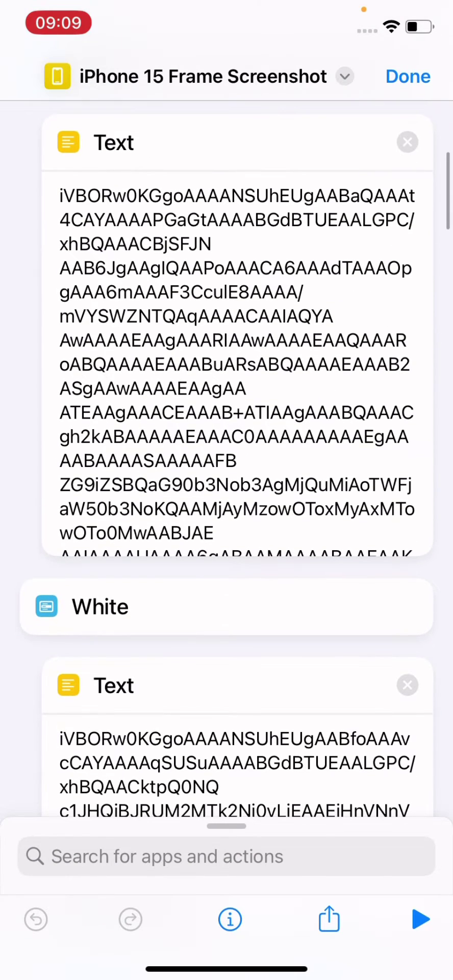
{"action": "scroll", "coordinate": [227, 460], "scroll_direction": "up", "scroll_amount": 2}
{"action": "scroll", "coordinate": [227, 460], "scroll_direction": "up", "scroll_amount": 2}
{"action": "scroll", "coordinate": [227, 459], "scroll_direction": "down", "scroll_amount": 4}
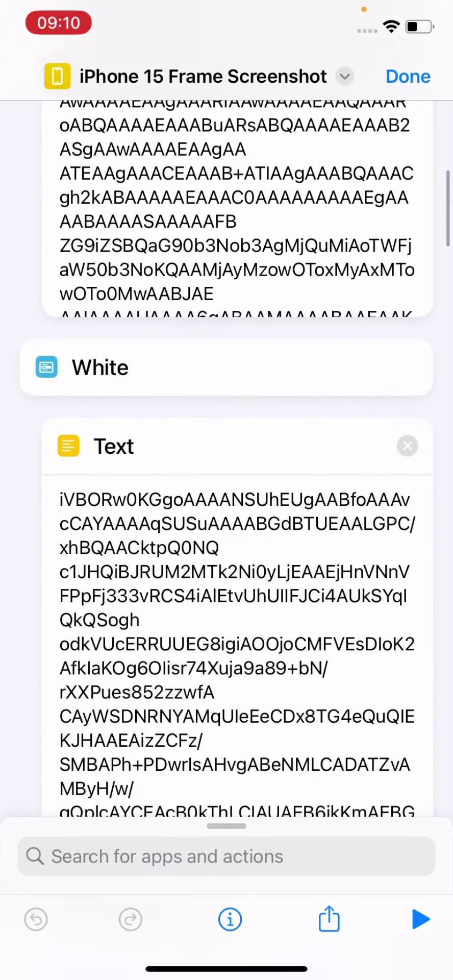
{"action": "scroll", "coordinate": [227, 460], "scroll_direction": "down", "scroll_amount": 3}
{"action": "scroll", "coordinate": [227, 459], "scroll_direction": "down", "scroll_amount": 5}
{"action": "scroll", "coordinate": [227, 459], "scroll_direction": "down", "scroll_amount": 2}
{"action": "scroll", "coordinate": [226, 459], "scroll_direction": "up", "scroll_amount": 2}
{"action": "scroll", "coordinate": [227, 459], "scroll_direction": "up", "scroll_amount": 15}
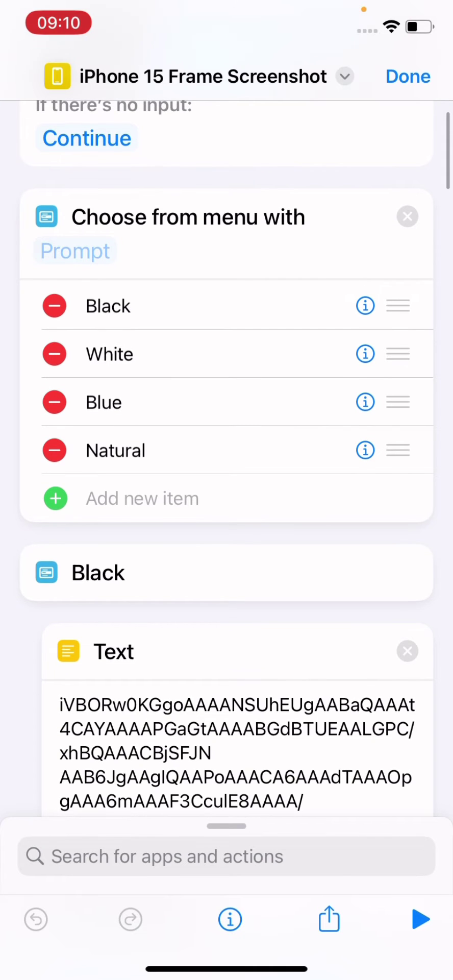
{"action": "scroll", "coordinate": [227, 459], "scroll_direction": "down", "scroll_amount": 2}
{"action": "scroll", "coordinate": [227, 459], "scroll_direction": "up", "scroll_amount": 4}
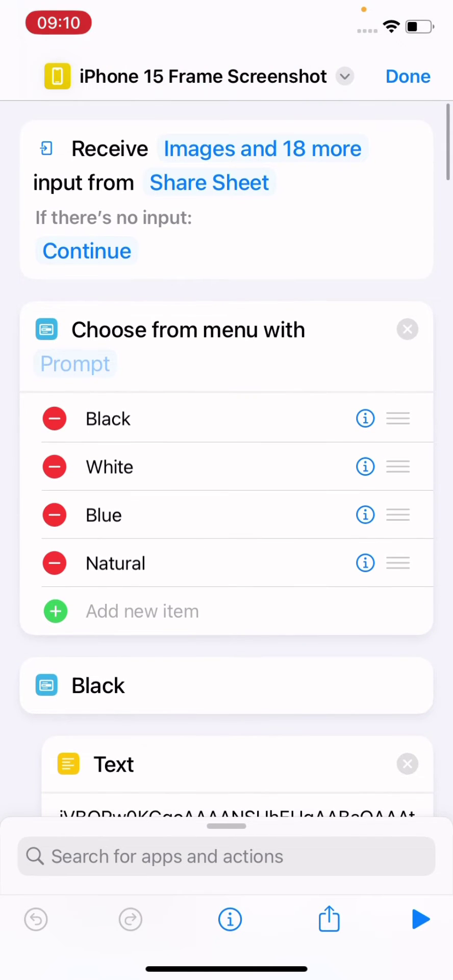
{"action": "left_click", "coordinate": [408, 76]}
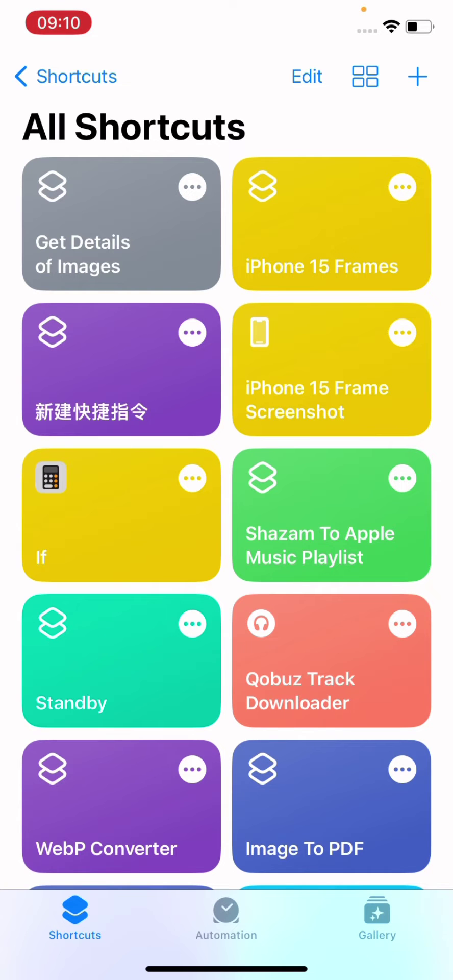
Step: Run iPhone 15 Frames on the desert photo with the Black Titanium - Landscape frame
{"action": "left_click", "coordinate": [321, 234]}
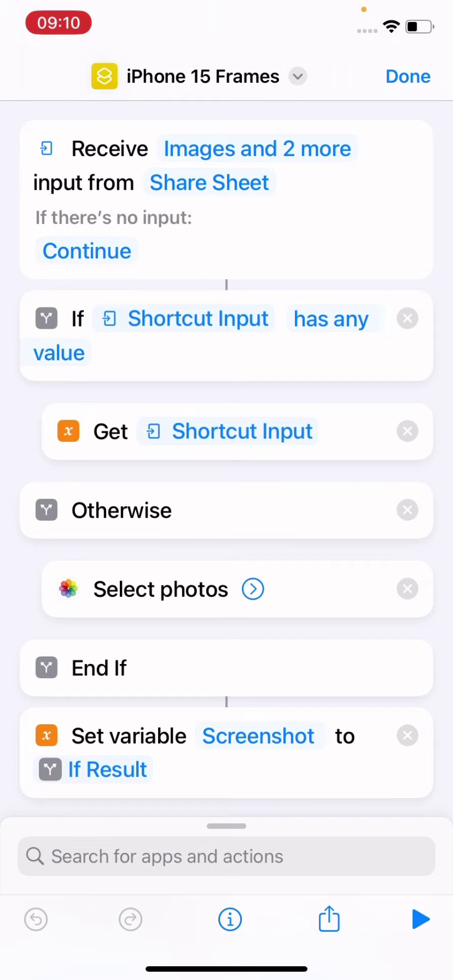
{"action": "left_click", "coordinate": [421, 920]}
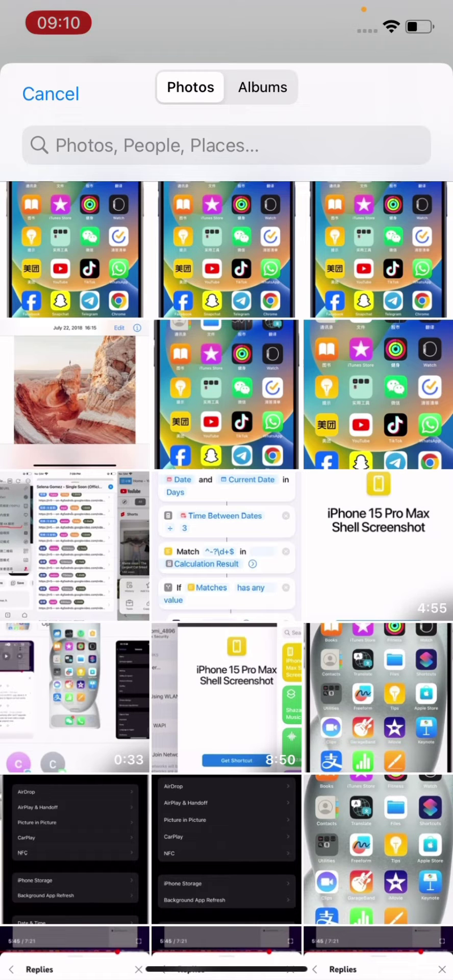
{"action": "left_click", "coordinate": [75, 393]}
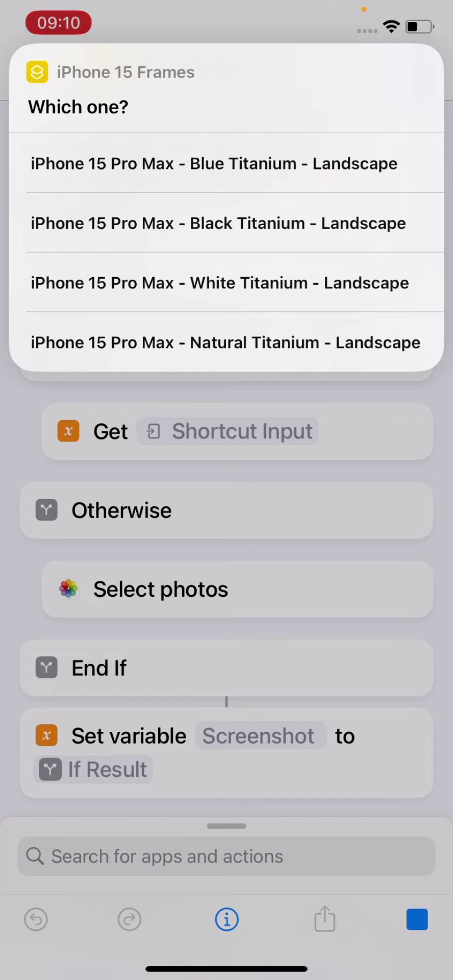
{"action": "left_click", "coordinate": [219, 223]}
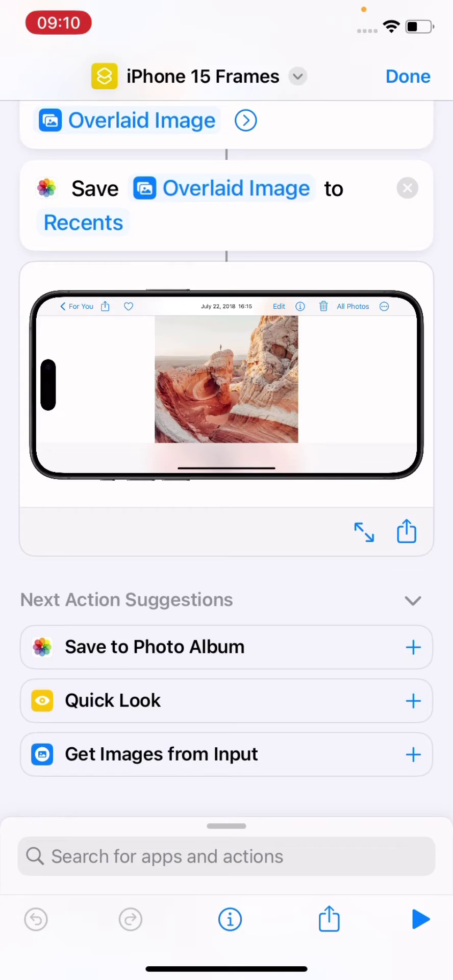
{"action": "left_click_drag", "start_coordinate": [227, 969], "coordinate": [227, 664]}
Step: View the landscape-framed desert photo from Recents full screen, then return to Recents
{"action": "left_click", "coordinate": [279, 352]}
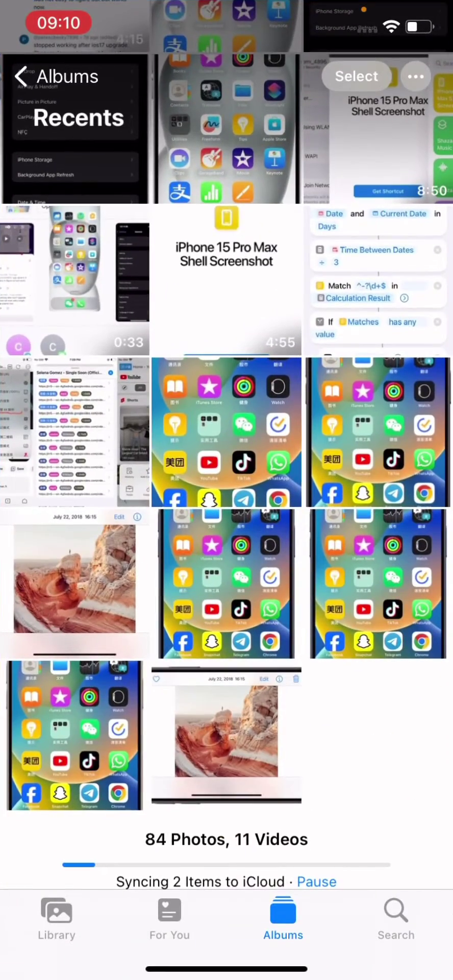
{"action": "left_click", "coordinate": [226, 723]}
{"action": "left_click", "coordinate": [227, 485]}
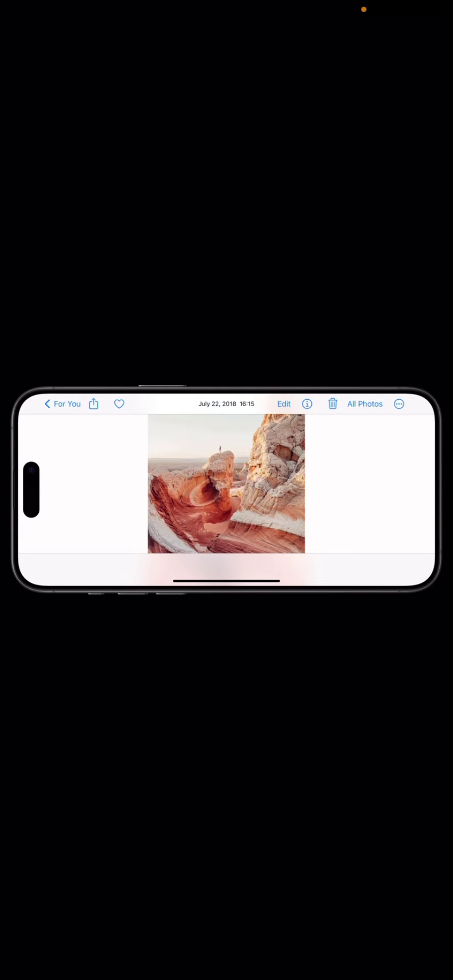
{"action": "left_click", "coordinate": [227, 485]}
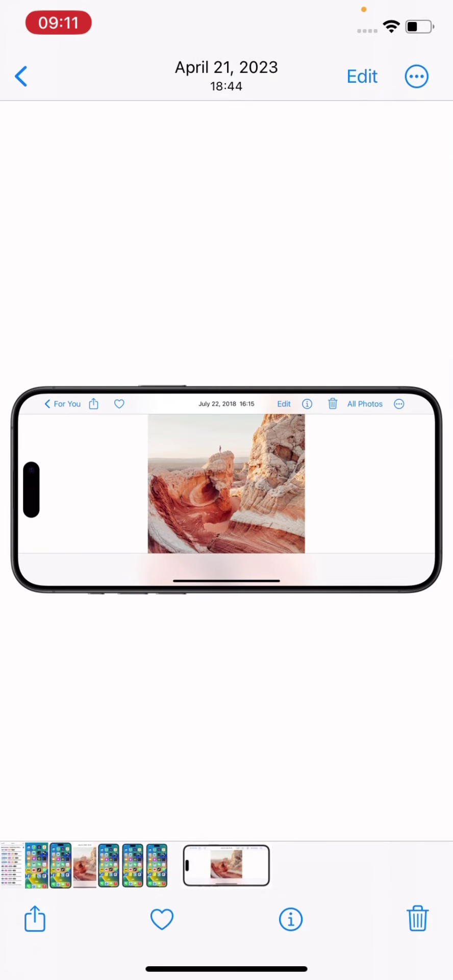
{"action": "left_click", "coordinate": [20, 72]}
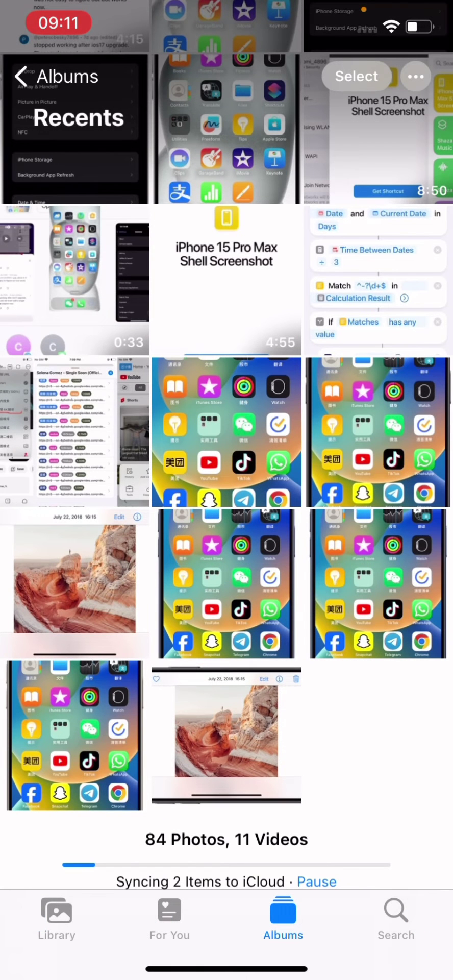
Step: Open the framed home-screen screenshot and view it full screen
{"action": "left_click", "coordinate": [227, 431]}
{"action": "left_click", "coordinate": [227, 485]}
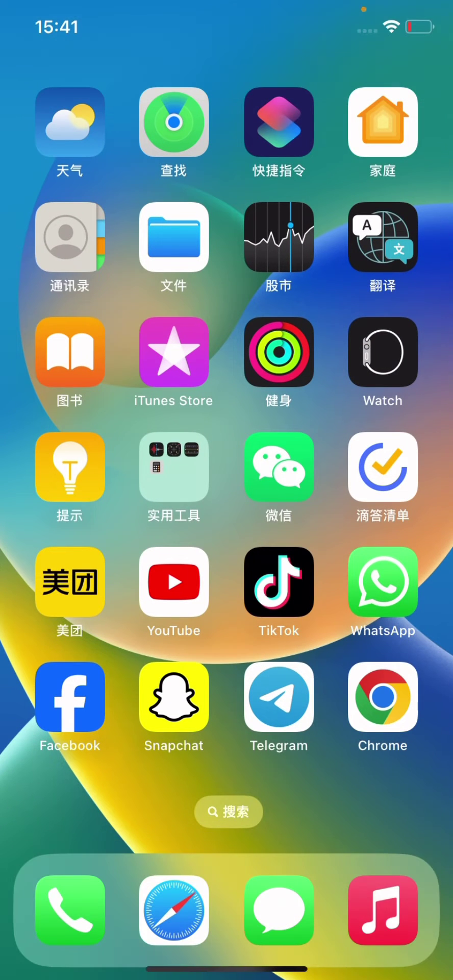
{"action": "left_click", "coordinate": [226, 485]}
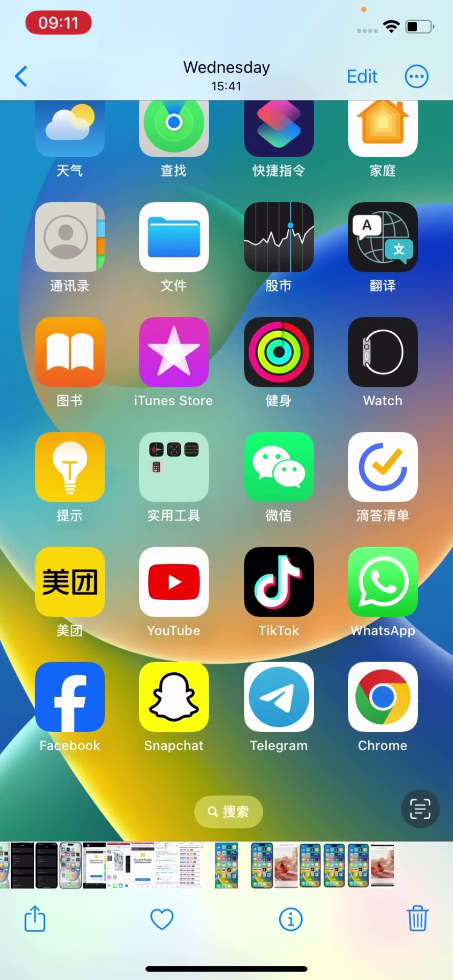
Step: Share the home-screen screenshot to the iPhone 15 Frames shortcut
{"action": "left_click", "coordinate": [417, 76]}
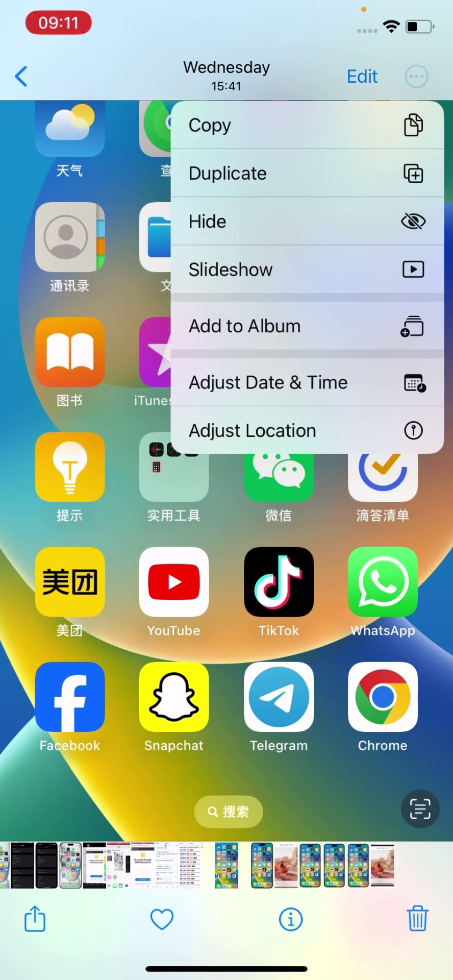
{"action": "left_click", "coordinate": [227, 485]}
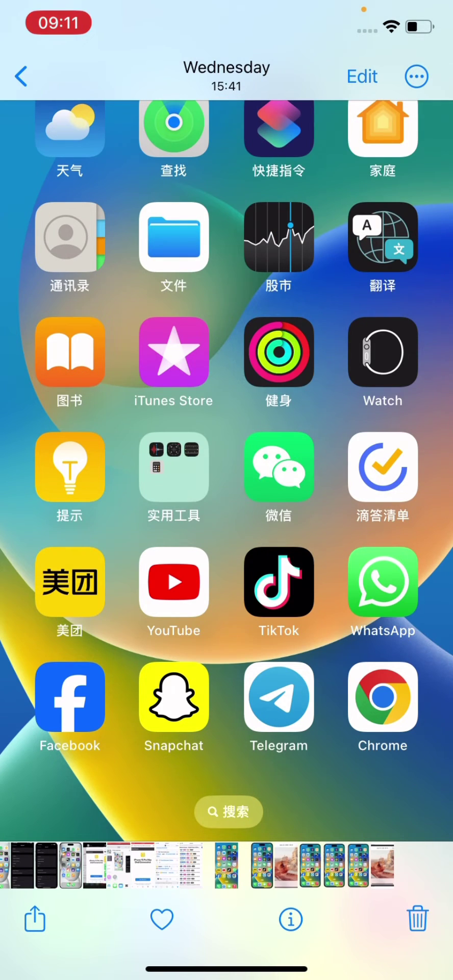
{"action": "left_click", "coordinate": [35, 919]}
{"action": "scroll", "coordinate": [227, 613], "scroll_direction": "down", "scroll_amount": 5}
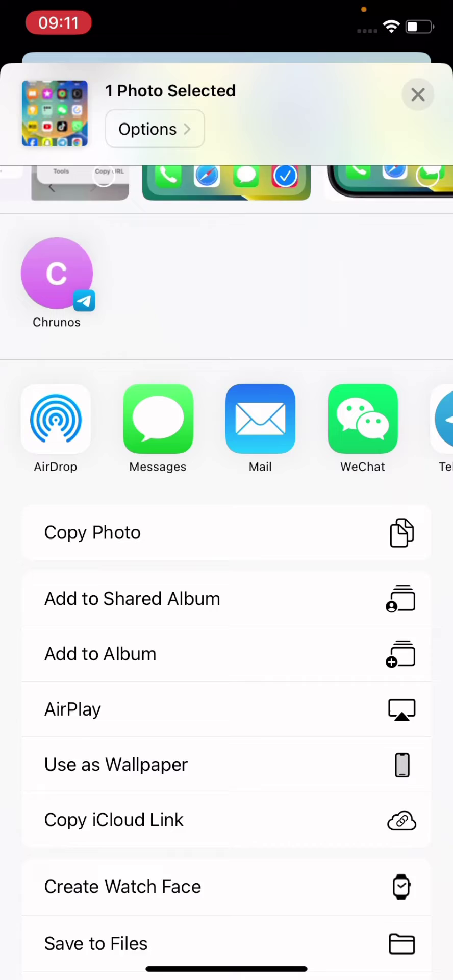
{"action": "scroll", "coordinate": [227, 561], "scroll_direction": "down", "scroll_amount": 5}
{"action": "scroll", "coordinate": [227, 561], "scroll_direction": "down", "scroll_amount": 3}
{"action": "scroll", "coordinate": [227, 561], "scroll_direction": "down", "scroll_amount": 1}
{"action": "scroll", "coordinate": [227, 561], "scroll_direction": "down", "scroll_amount": 1}
{"action": "scroll", "coordinate": [227, 562], "scroll_direction": "down", "scroll_amount": 1}
{"action": "scroll", "coordinate": [227, 562], "scroll_direction": "down", "scroll_amount": 1}
{"action": "scroll", "coordinate": [227, 562], "scroll_direction": "down", "scroll_amount": 1}
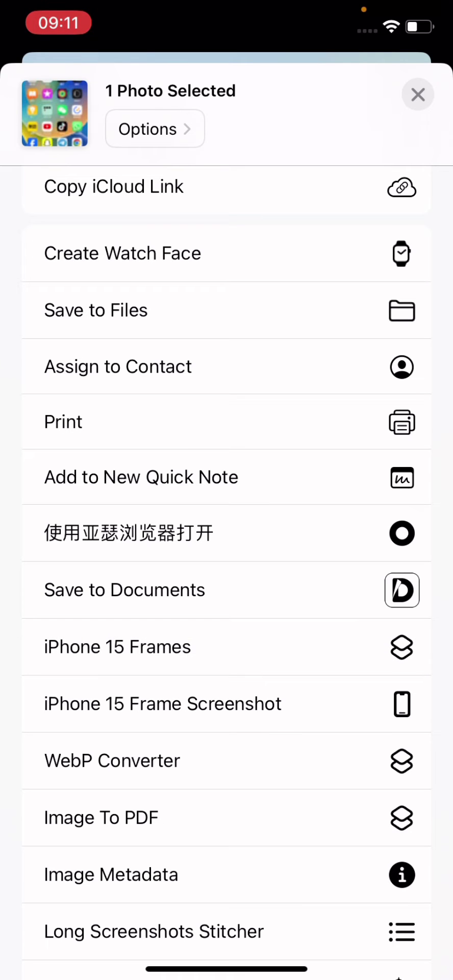
{"action": "left_click", "coordinate": [117, 647]}
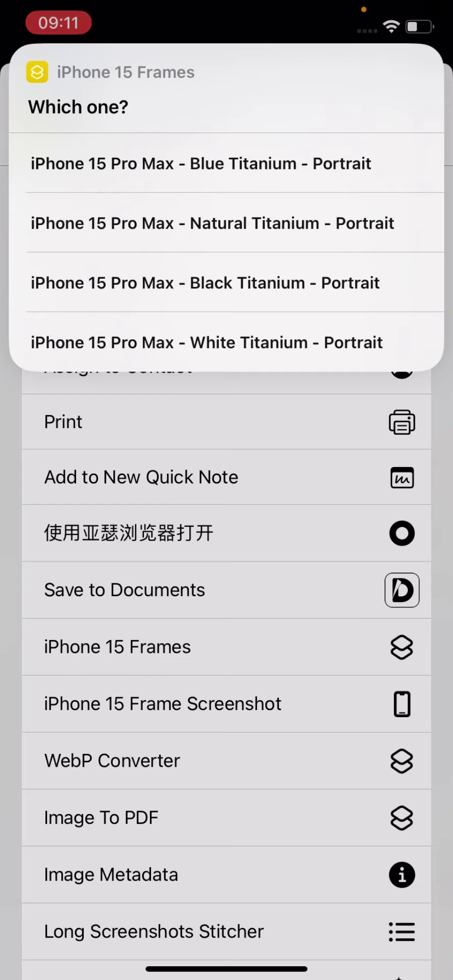
Step: Pick a titanium Pro Max frame colour, then view the new framed copy from Recents
{"action": "left_click", "coordinate": [207, 343]}
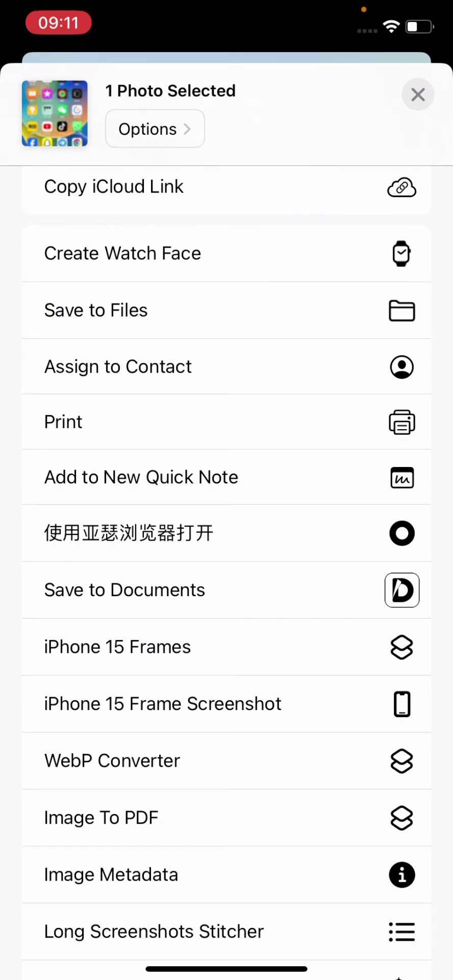
{"action": "left_click", "coordinate": [418, 95]}
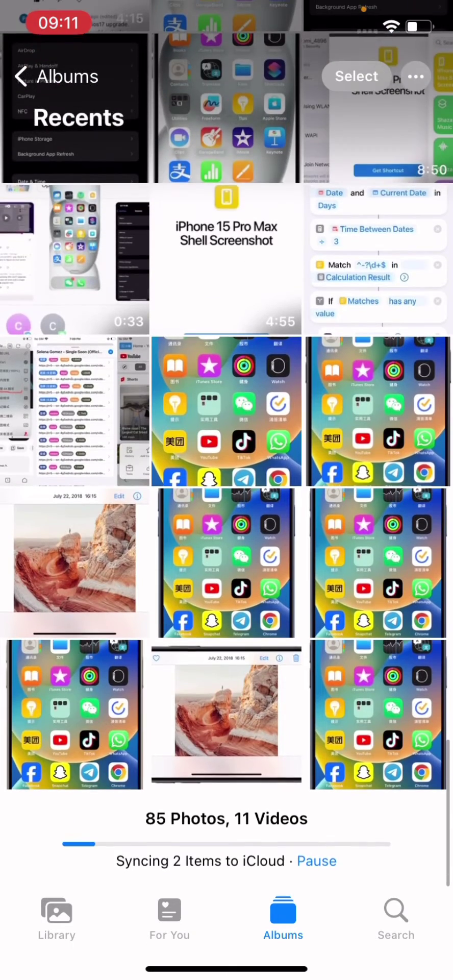
{"action": "left_click", "coordinate": [227, 491]}
{"action": "left_click", "coordinate": [226, 490]}
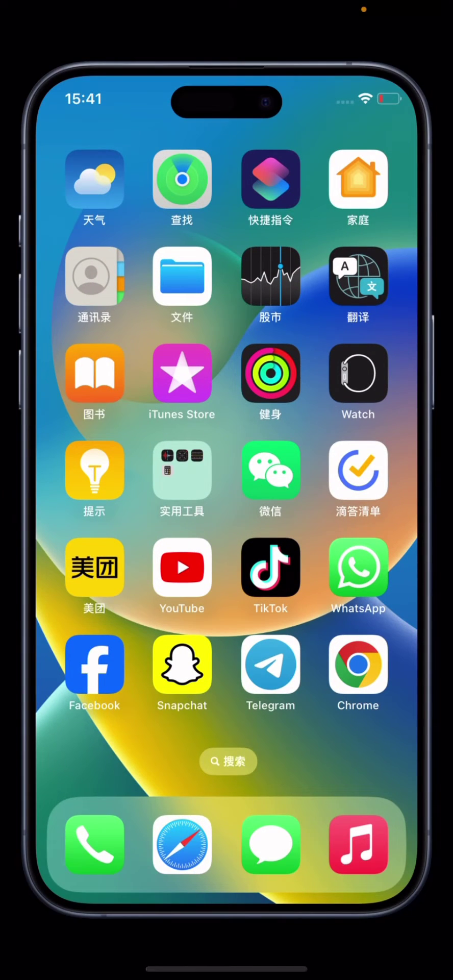
{"action": "left_click", "coordinate": [226, 490]}
{"action": "left_click", "coordinate": [17, 75]}
Step: Scroll through the iPhone 15 Frames editor actions, close it with Done, and return home
{"action": "left_click_drag", "start_coordinate": [227, 970], "coordinate": [227, 510]}
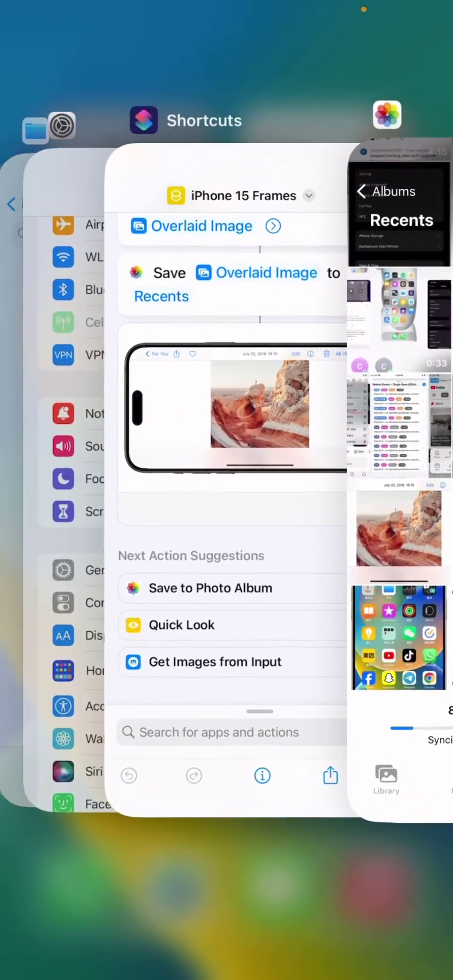
{"action": "left_click", "coordinate": [230, 440]}
{"action": "scroll", "coordinate": [226, 459], "scroll_direction": "up", "scroll_amount": 10}
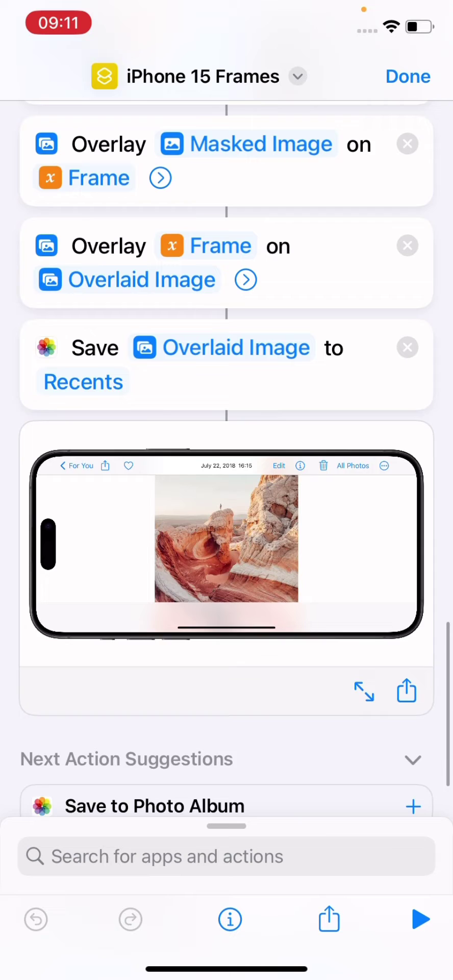
{"action": "scroll", "coordinate": [227, 460], "scroll_direction": "up", "scroll_amount": 5}
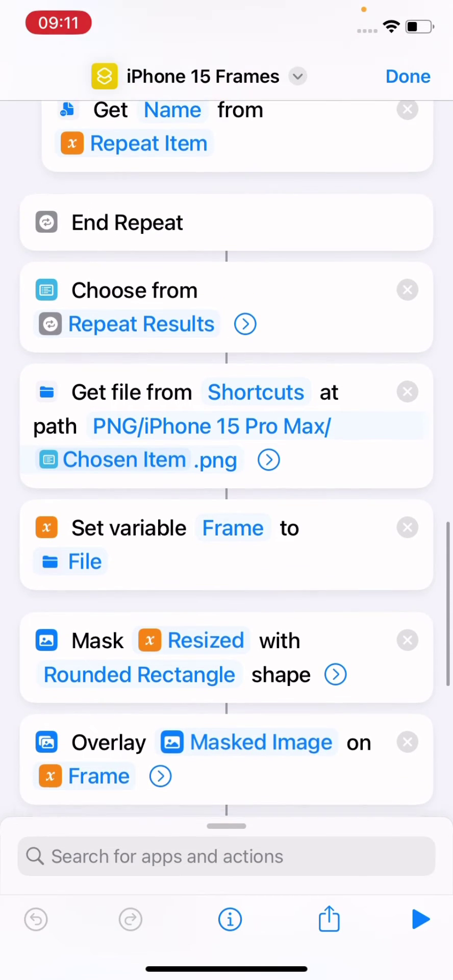
{"action": "scroll", "coordinate": [227, 459], "scroll_direction": "up", "scroll_amount": 3}
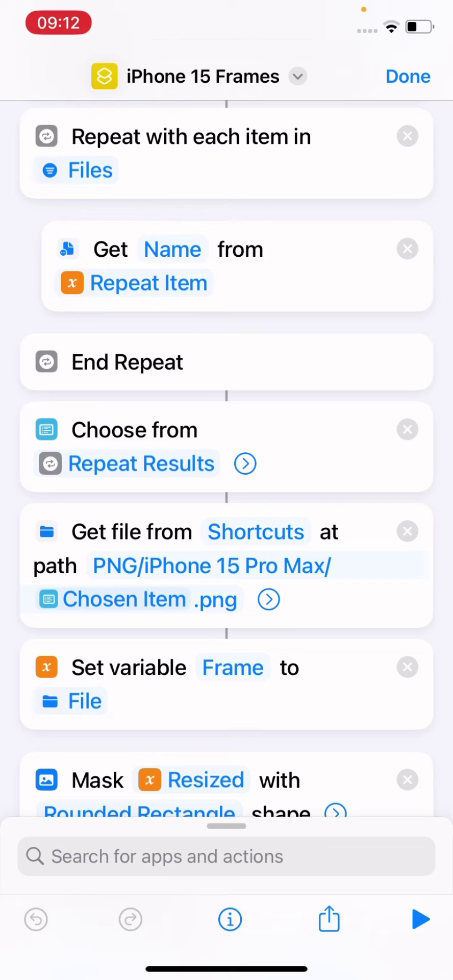
{"action": "left_click", "coordinate": [409, 76]}
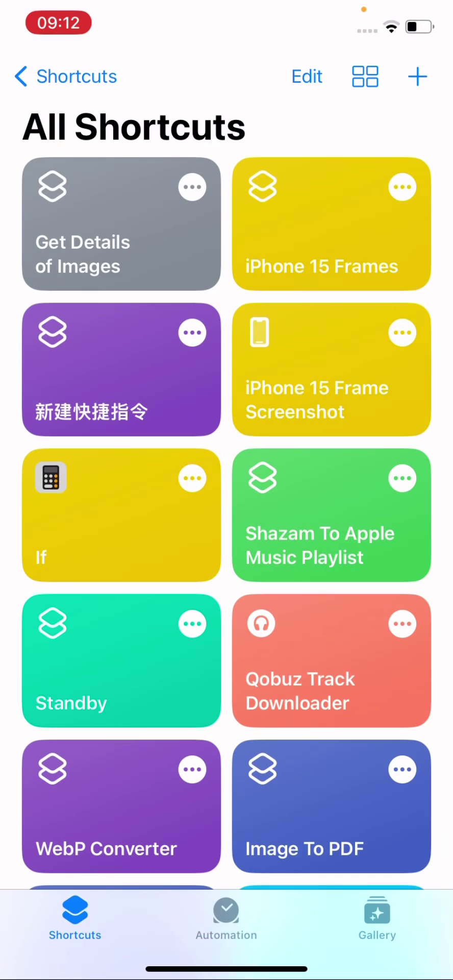
{"action": "left_click_drag", "start_coordinate": [227, 969], "coordinate": [226, 664]}
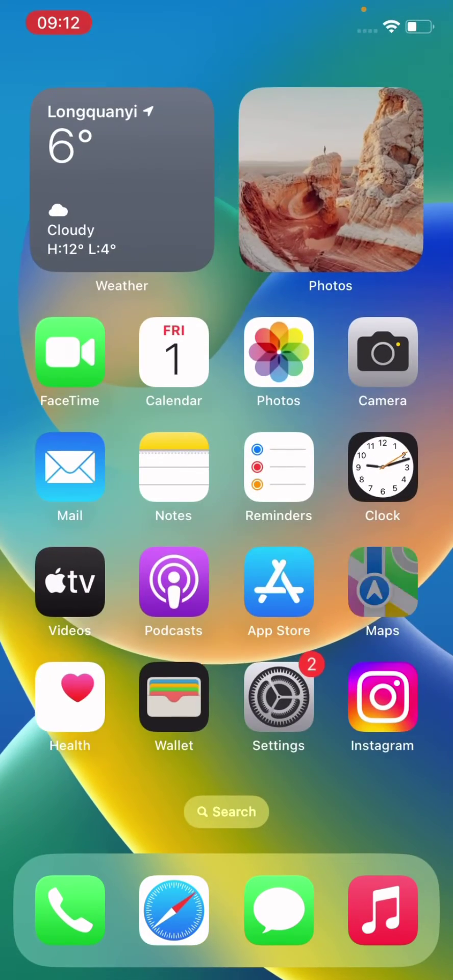
Step: In Files, browse iCloud Drive > Shortcuts > PNG > iPhone 15 Pro Max frame images
{"action": "left_click_drag", "start_coordinate": [357, 510], "coordinate": [76, 511]}
{"action": "left_click", "coordinate": [174, 236]}
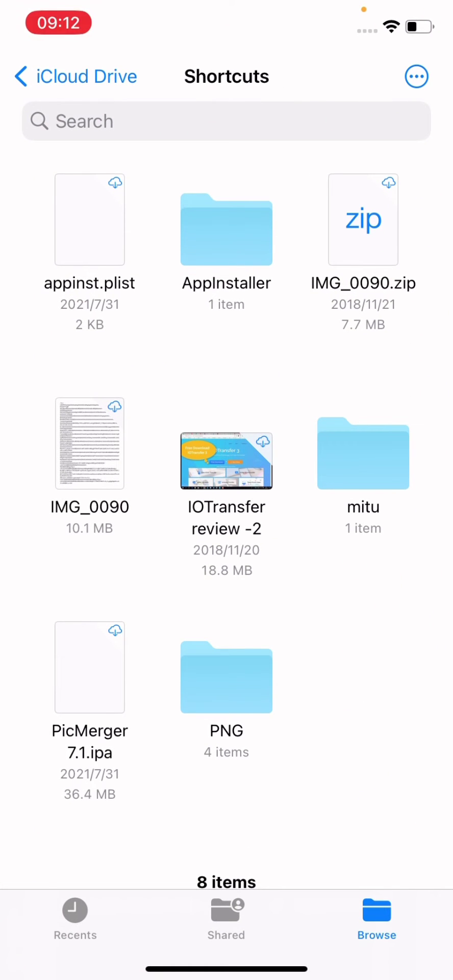
{"action": "left_click", "coordinate": [77, 77]}
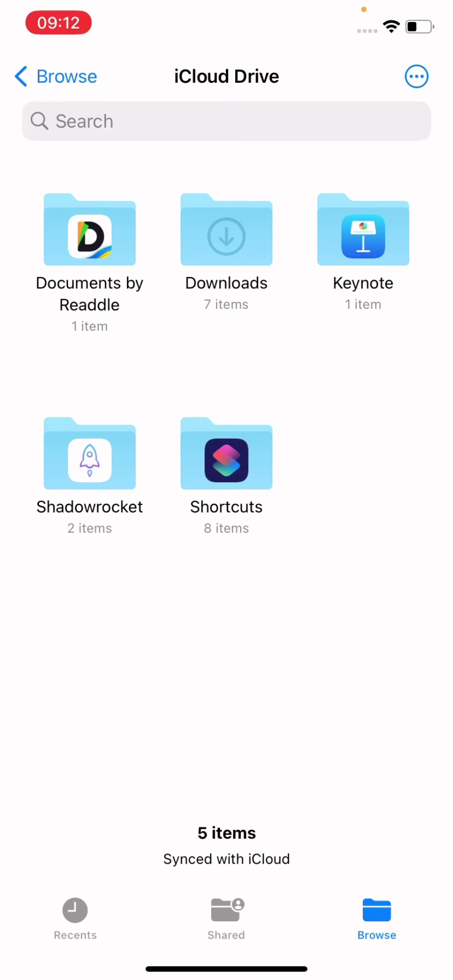
{"action": "left_click", "coordinate": [226, 460]}
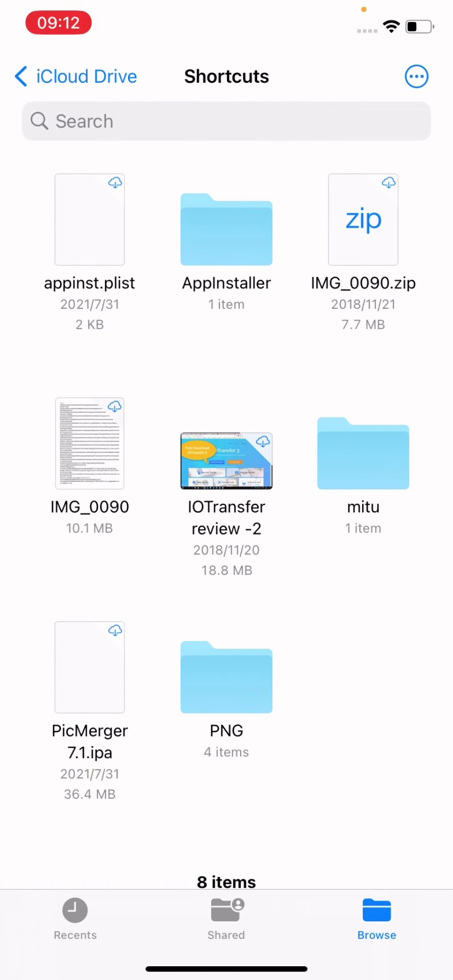
{"action": "left_click", "coordinate": [227, 676]}
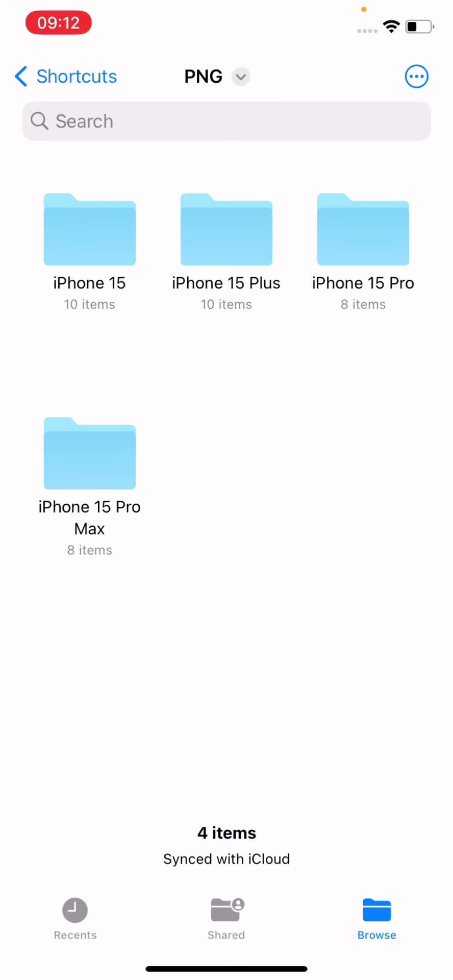
{"action": "left_click", "coordinate": [89, 453]}
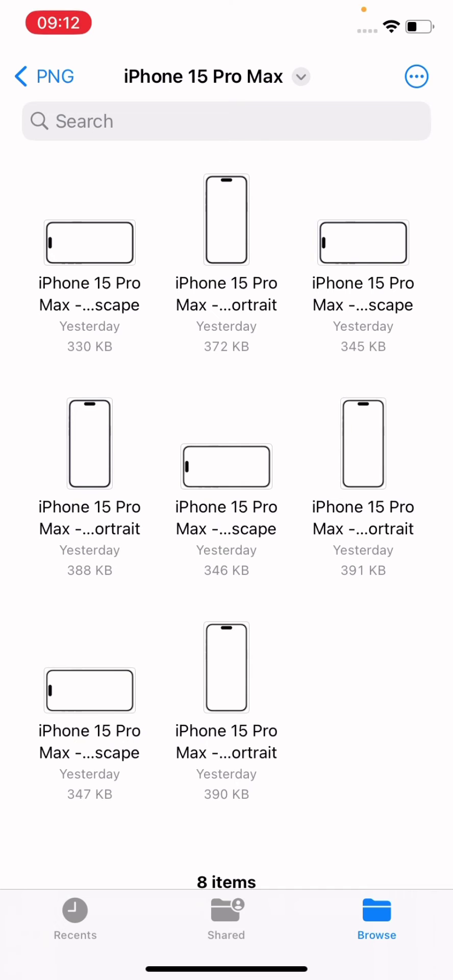
Step: Back out to the Shortcuts folder and return to the home screen
{"action": "left_click_drag", "start_coordinate": [2, 459], "coordinate": [357, 460]}
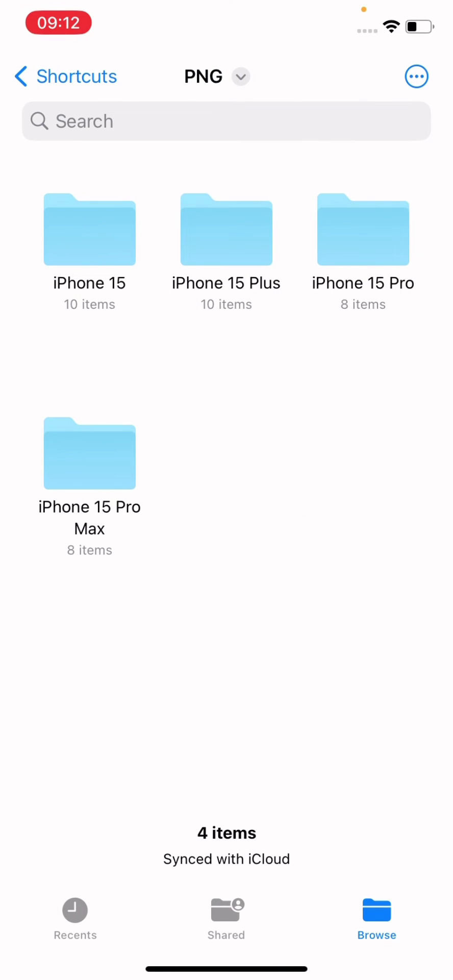
{"action": "left_click_drag", "start_coordinate": [3, 459], "coordinate": [358, 459]}
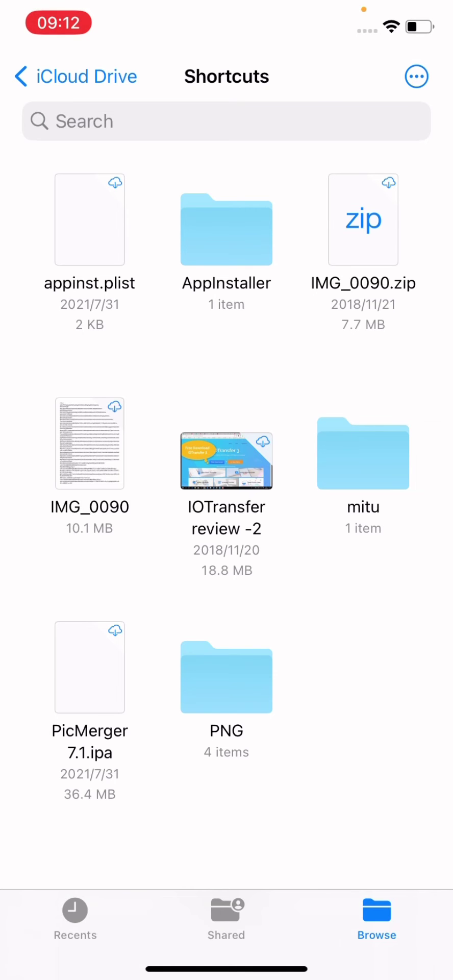
{"action": "left_click_drag", "start_coordinate": [226, 968], "coordinate": [227, 664]}
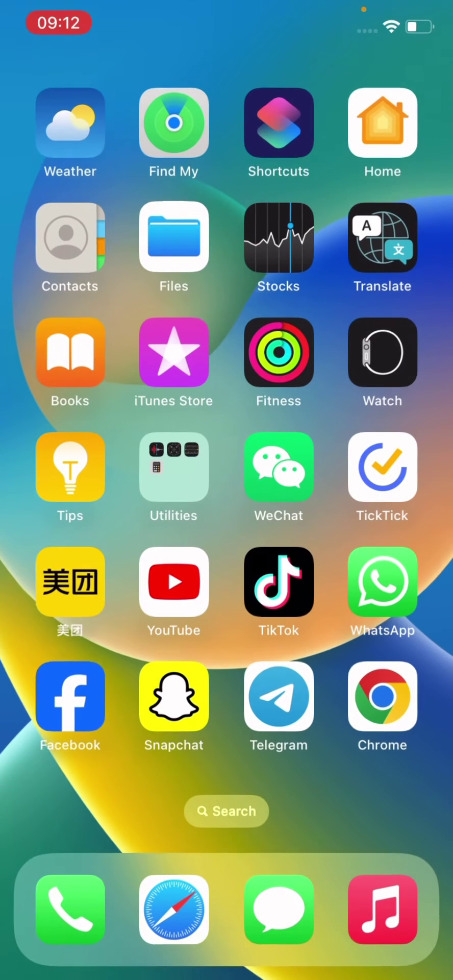
Step: Open Safari and start editing the long Apple design-resources address
{"action": "left_click", "coordinate": [175, 911]}
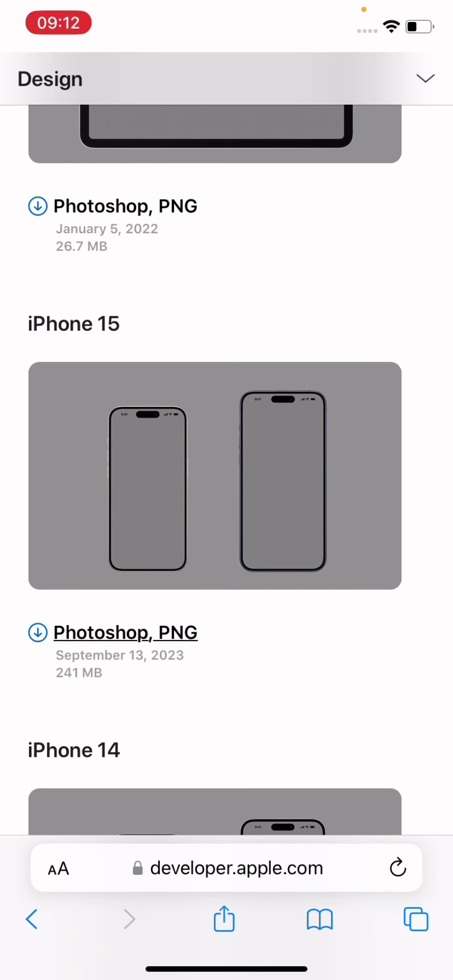
{"action": "left_click", "coordinate": [236, 868]}
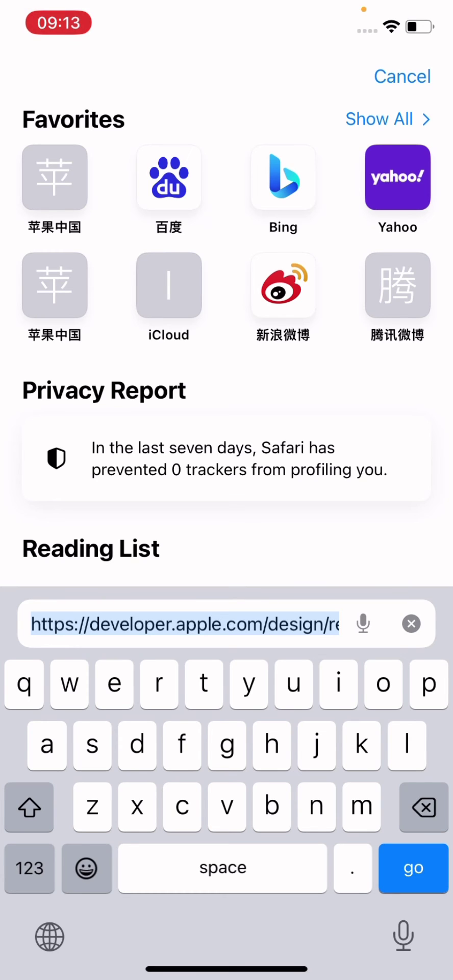
{"action": "left_click", "coordinate": [185, 624]}
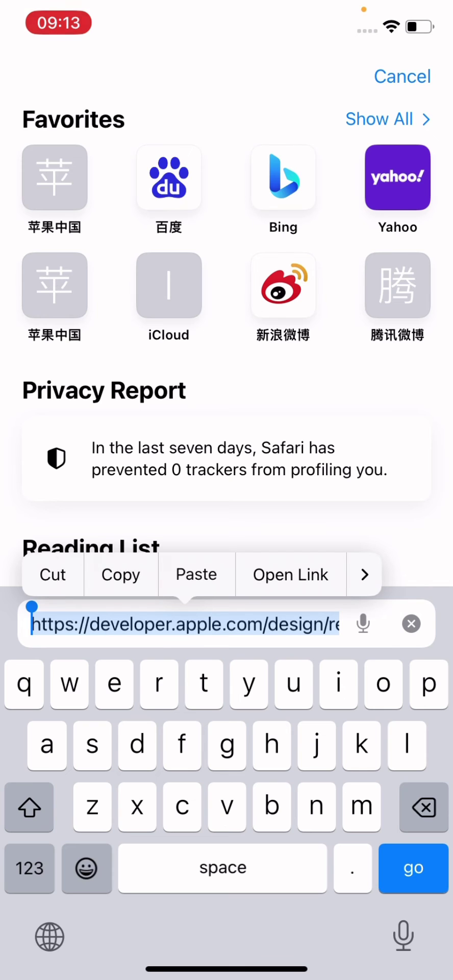
{"action": "left_click", "coordinate": [186, 624]}
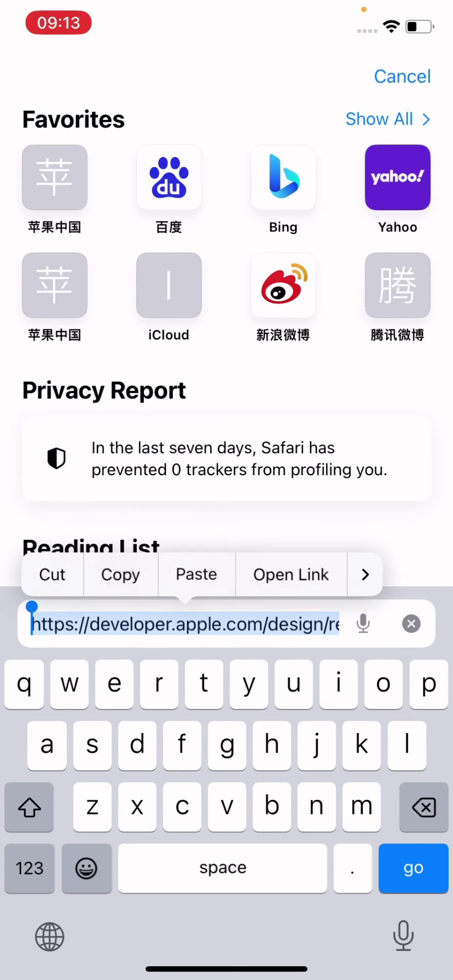
{"action": "mouse_move", "coordinate": [153, 623]}
{"action": "left_mouse_down"}
{"action": "mouse_move", "coordinate": [327, 623]}
{"action": "mouse_move", "coordinate": [51, 624]}
{"action": "left_mouse_up"}
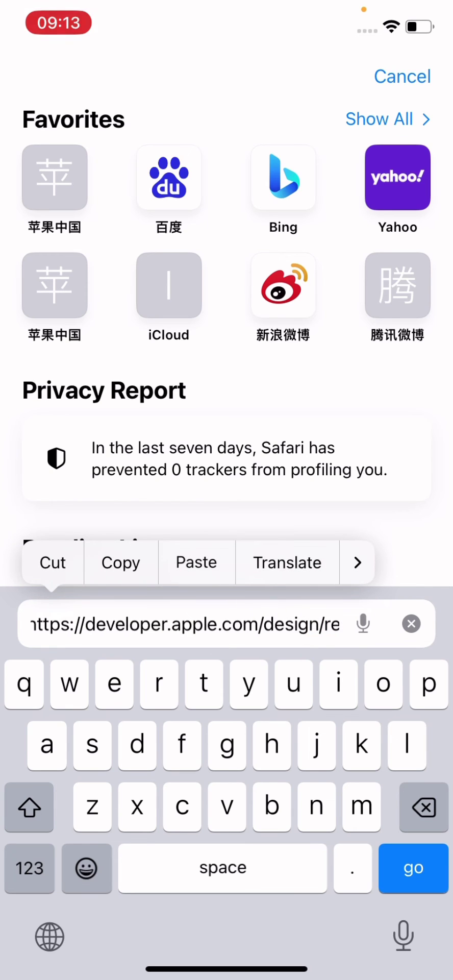
Step: Reveal the address's product-bezels ending, load the page, then open the app switcher
{"action": "left_click", "coordinate": [320, 624]}
{"action": "left_click_drag", "start_coordinate": [222, 868], "coordinate": [348, 868]}
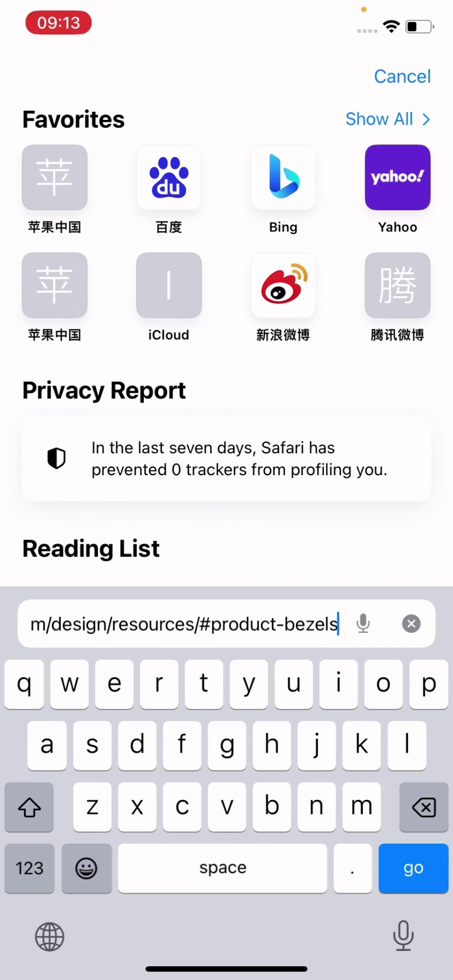
{"action": "key", "text": "Return"}
{"action": "left_click_drag", "start_coordinate": [226, 969], "coordinate": [227, 612]}
Step: Return from Safari to the All Shortcuts grid showing the iPhone 15 frame shortcuts
{"action": "left_click", "coordinate": [64, 501]}
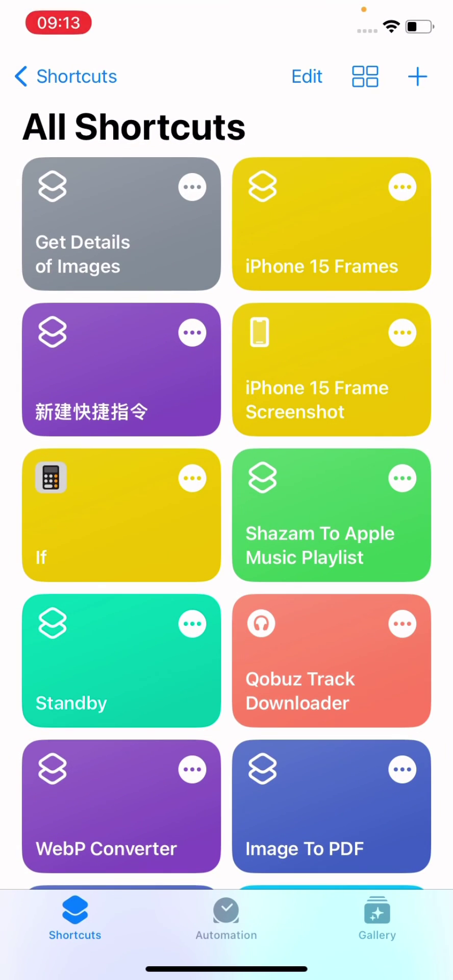